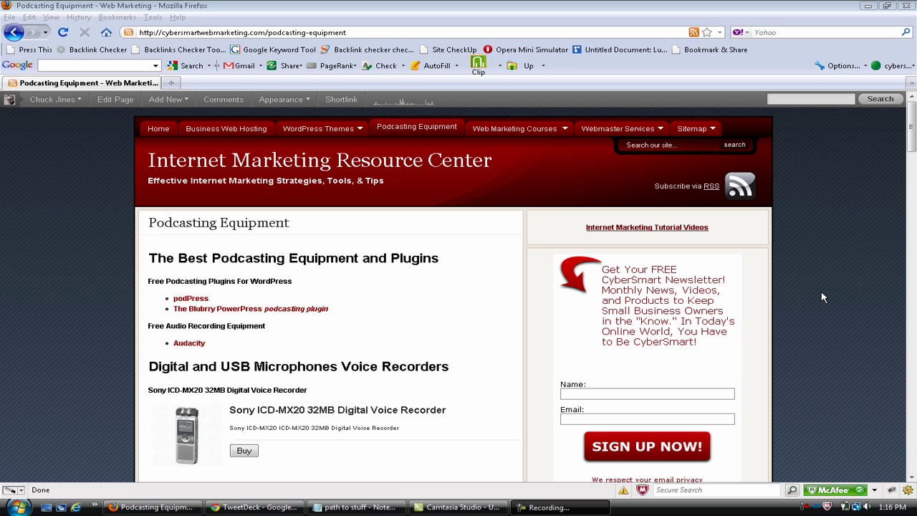
# Step: Go to the site's admin Dashboard and scroll down the admin menu to PowerPress
pyautogui.moveTo(54, 99)
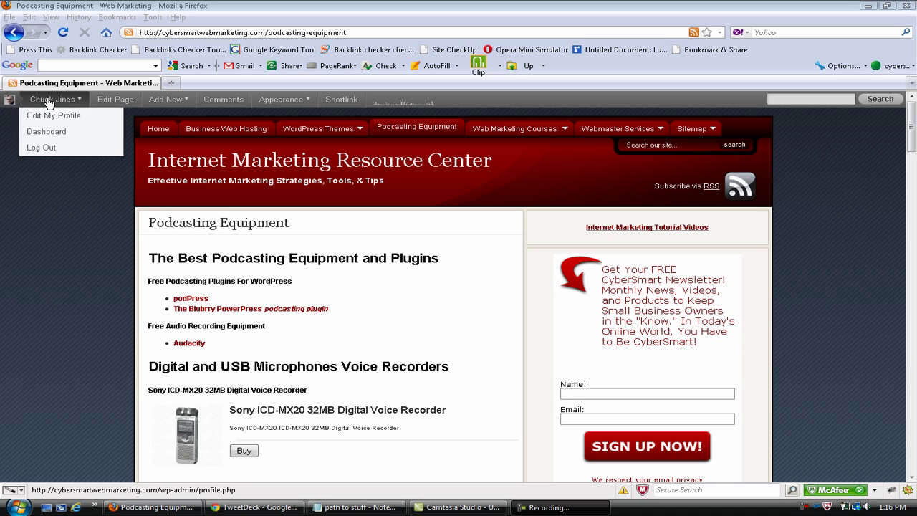
pyautogui.click(59, 135)
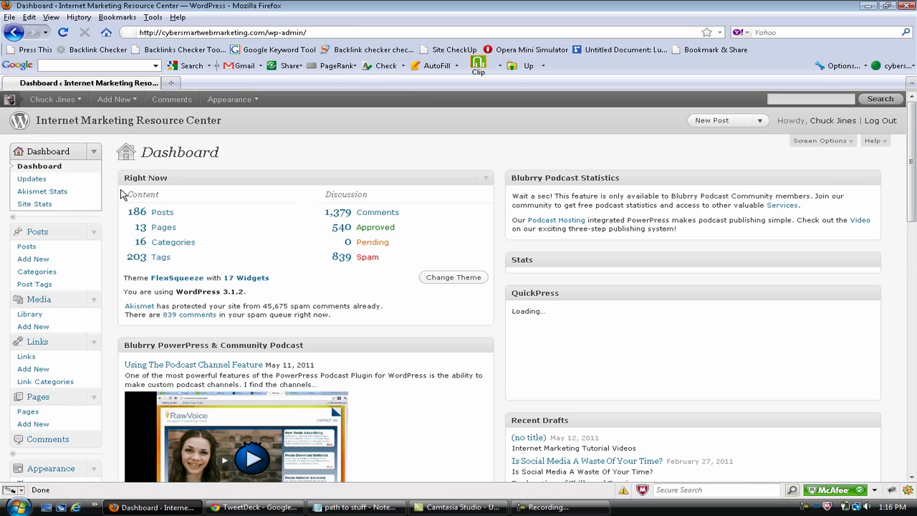
pyautogui.scroll(-3, 115, 197)
pyautogui.scroll(-15, 112, 198)
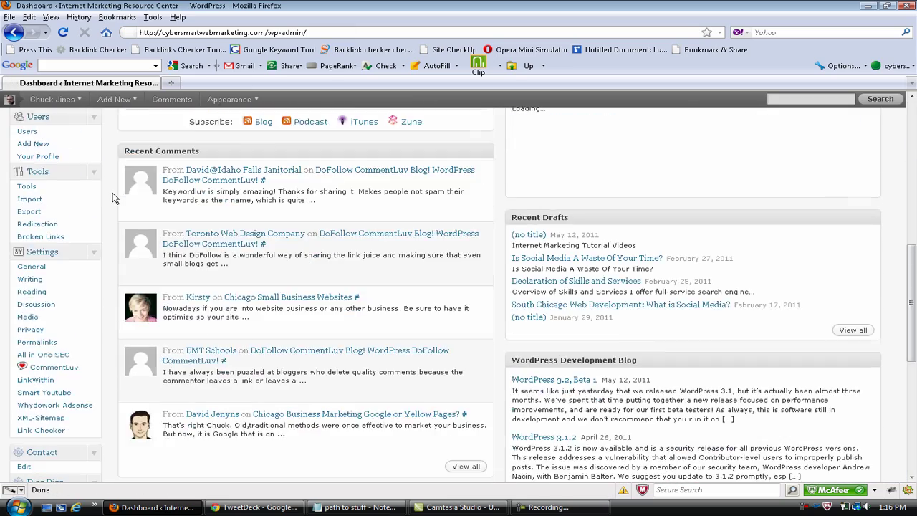
pyautogui.scroll(-3, 112, 198)
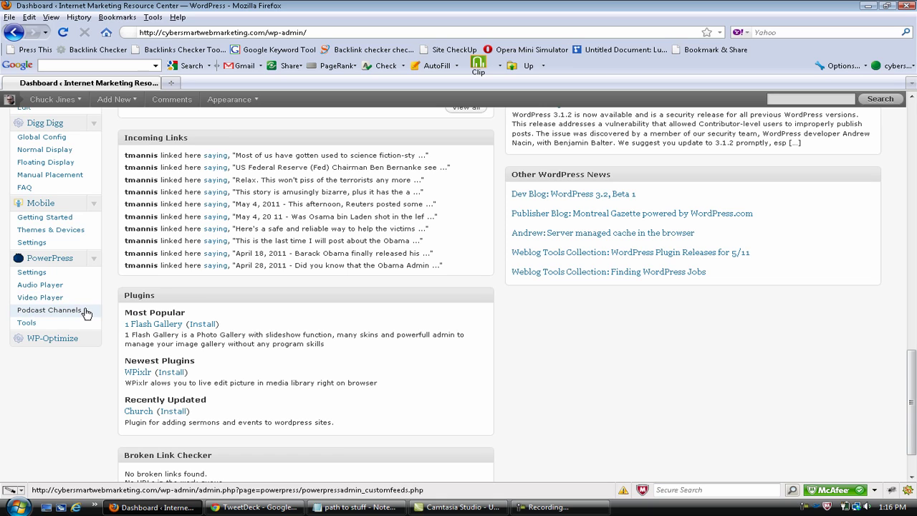
# Step: Open the PowerPress plugin settings and review the iTunes listing tab
pyautogui.click(50, 276)
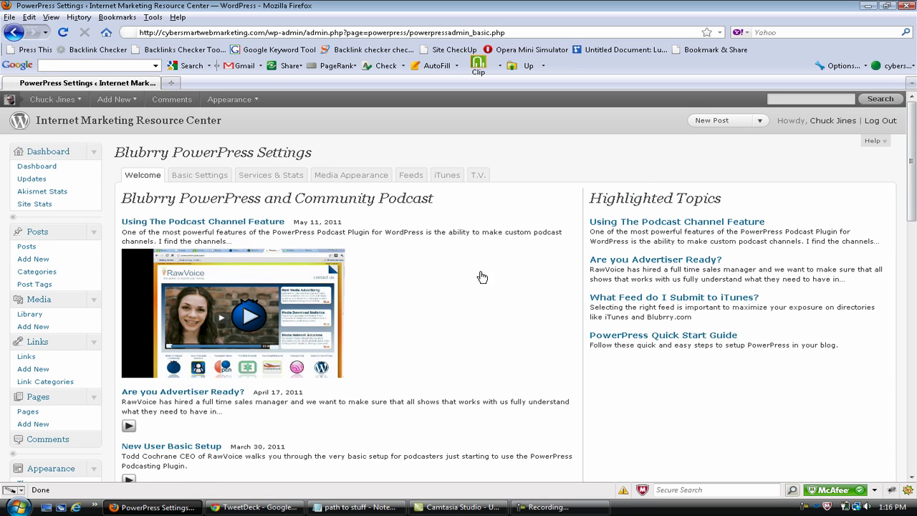
pyautogui.scroll(-3, 446, 268)
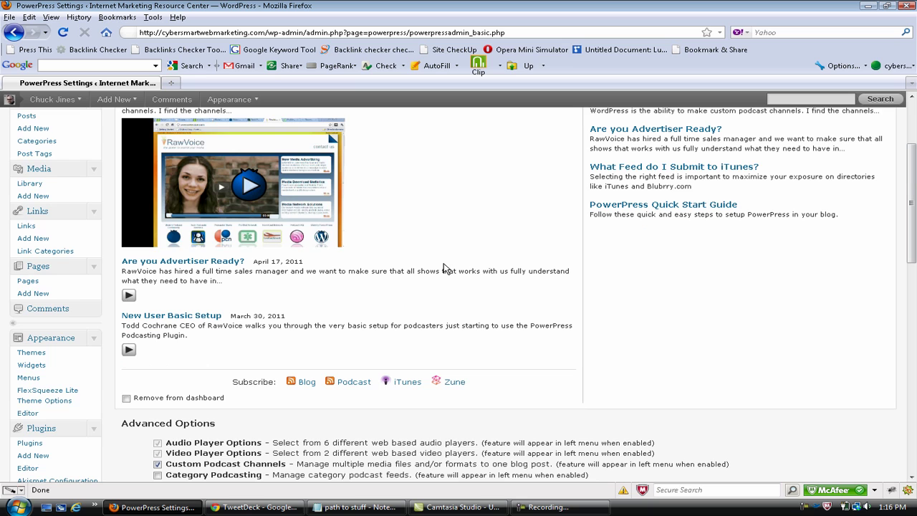
pyautogui.scroll(-3, 446, 268)
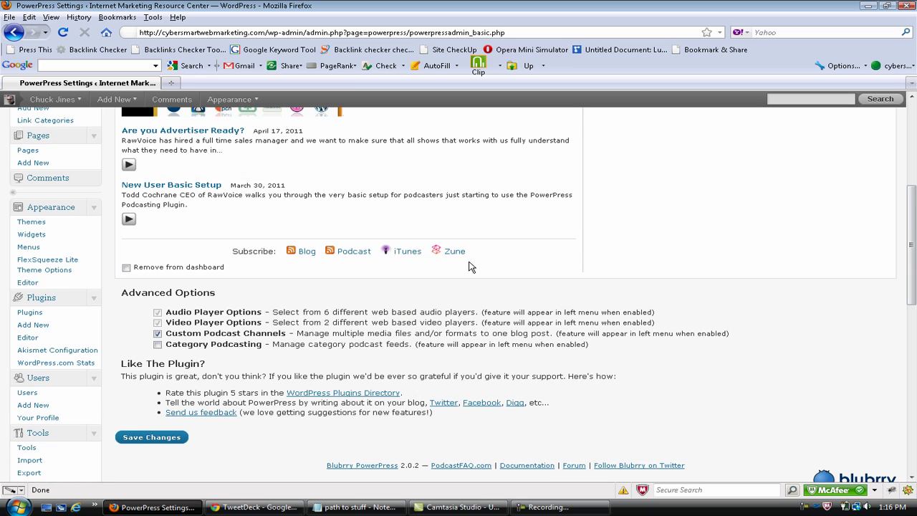
pyautogui.scroll(6, 472, 267)
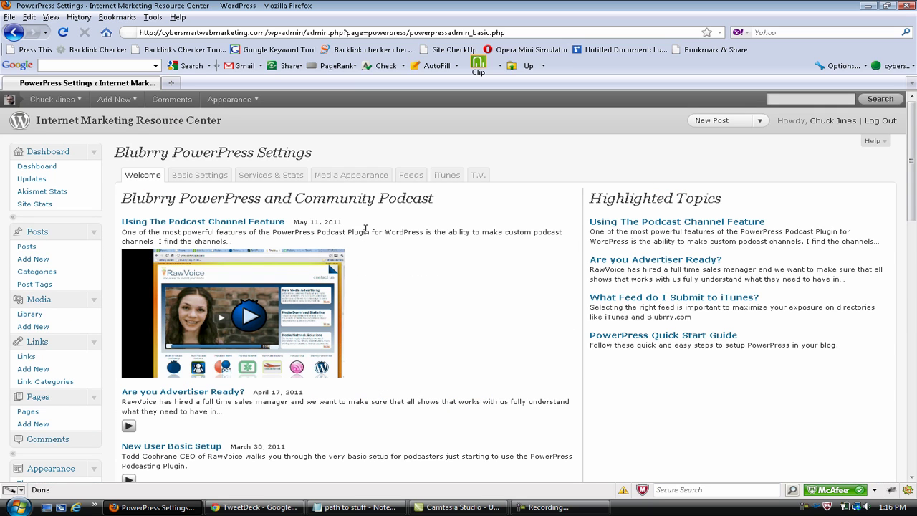
pyautogui.click(443, 177)
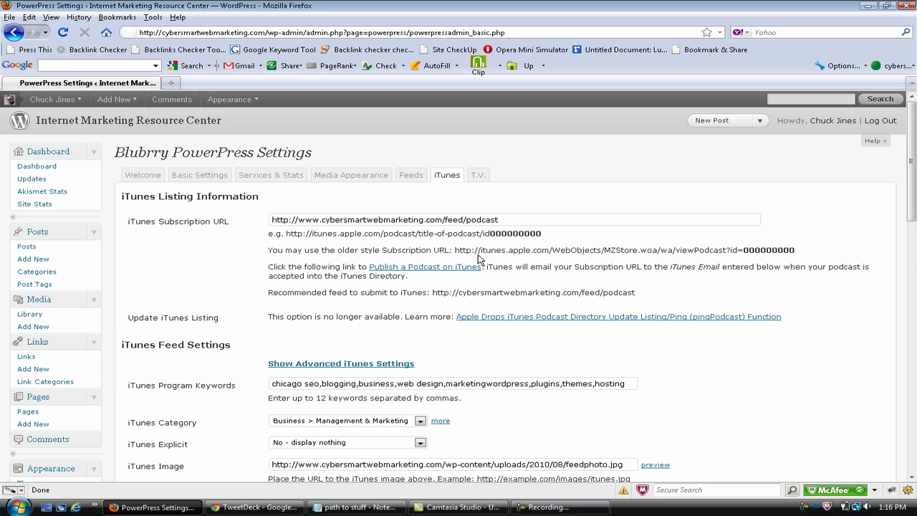
pyautogui.scroll(-2, 601, 288)
pyautogui.scroll(2, 600, 286)
# Step: Switch to Basic Settings and scroll through the episode entry options, including Media URL
pyautogui.click(205, 176)
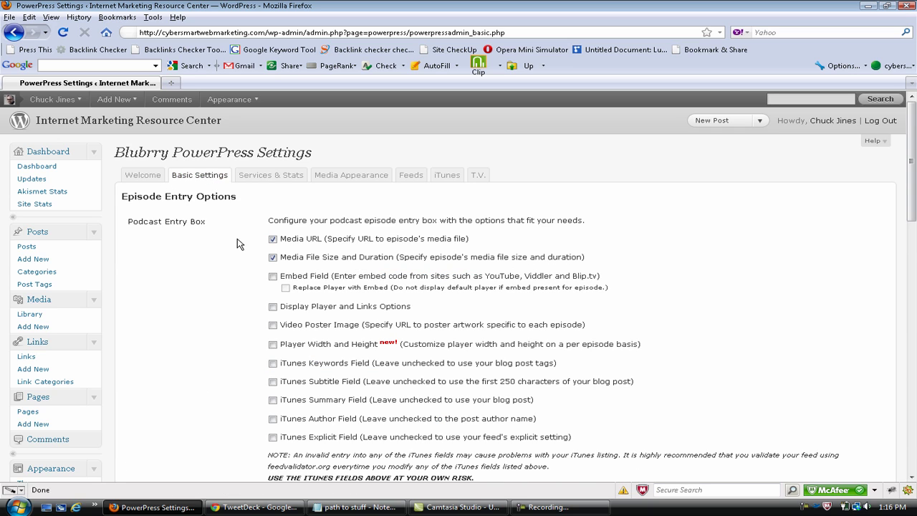
pyautogui.scroll(-3, 251, 245)
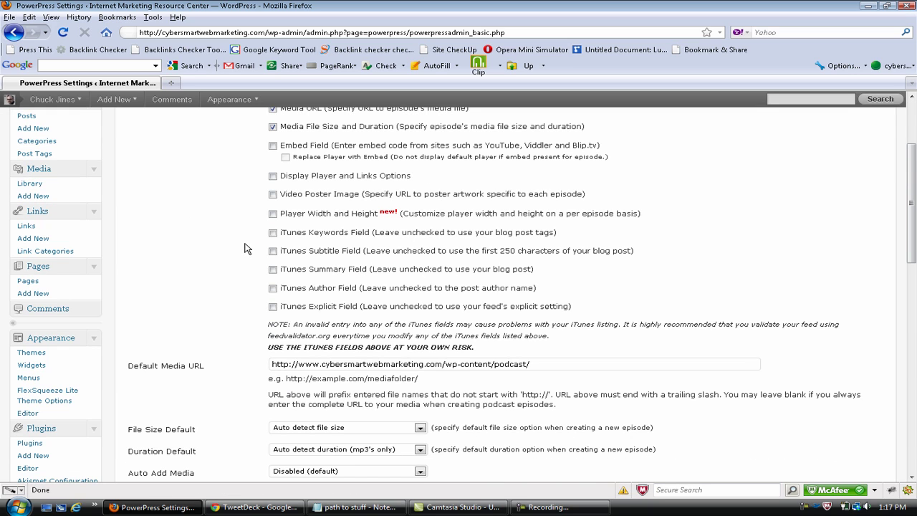
pyautogui.scroll(-3, 244, 248)
pyautogui.scroll(6, 243, 248)
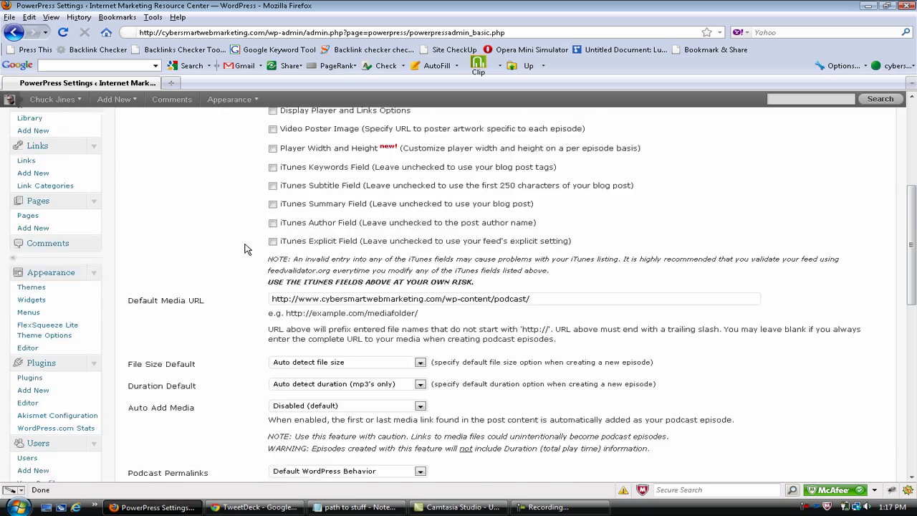
pyautogui.scroll(-20, 243, 248)
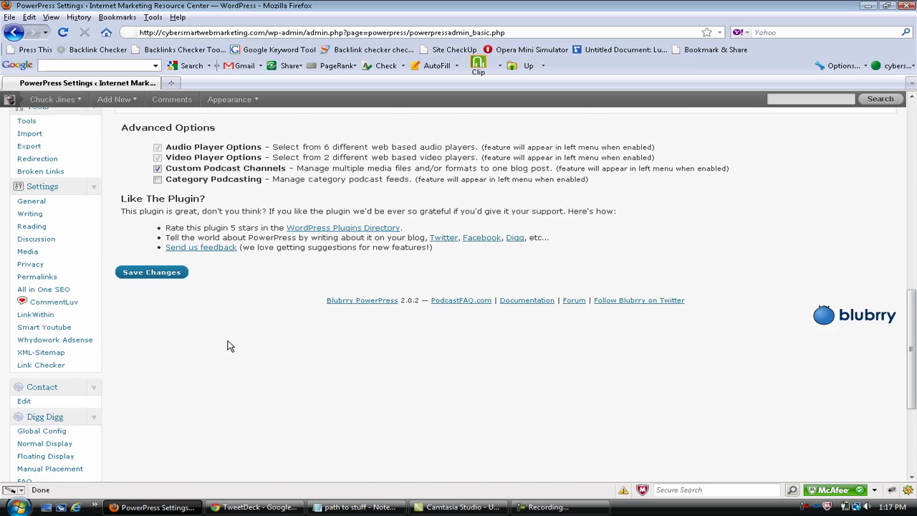
pyautogui.scroll(-5, 231, 346)
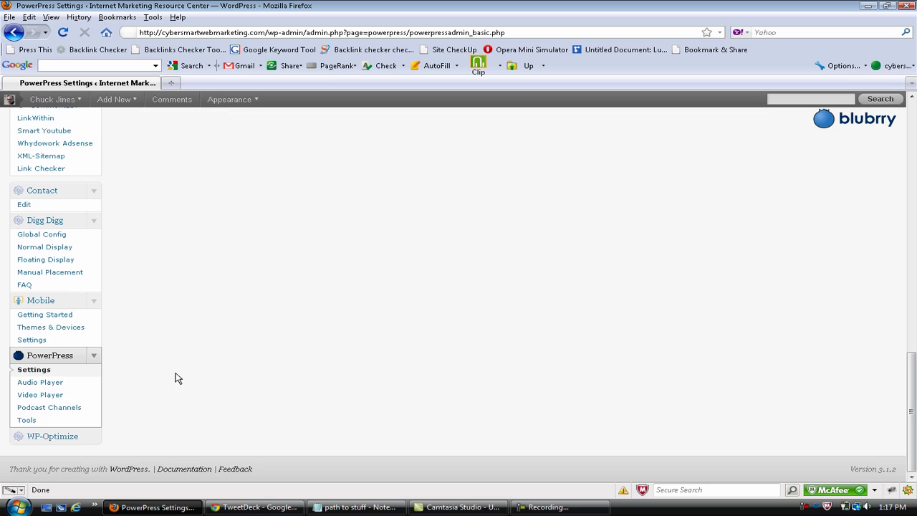
# Step: Open the PowerPress Player Options page and scroll through it
pyautogui.click(61, 384)
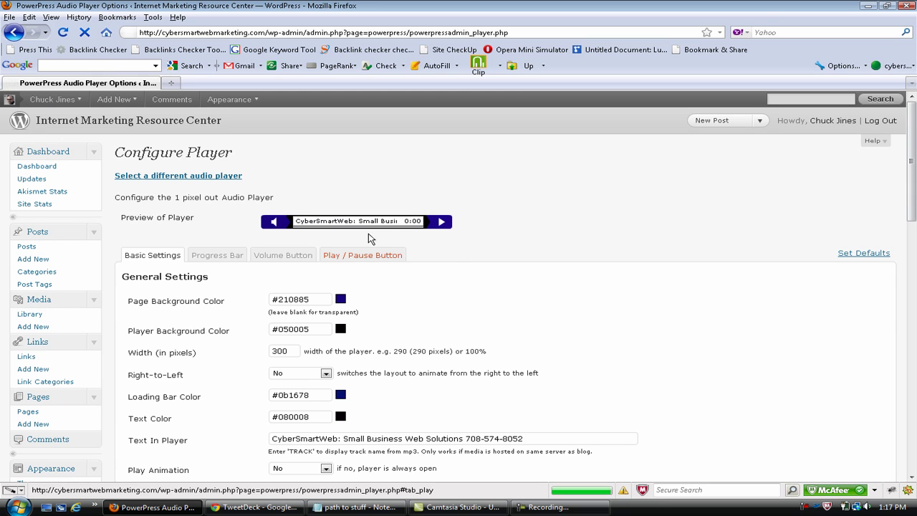
pyautogui.scroll(-2, 515, 253)
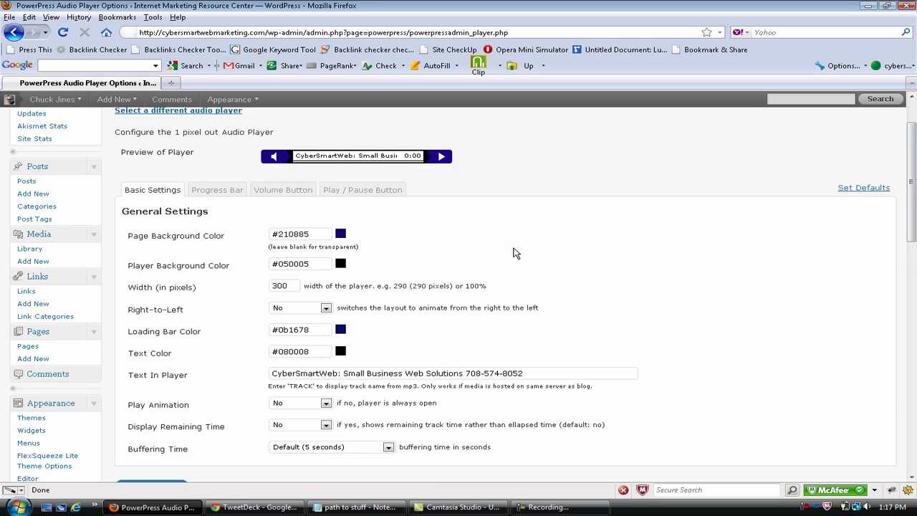
pyautogui.scroll(-2, 516, 253)
pyautogui.scroll(4, 516, 253)
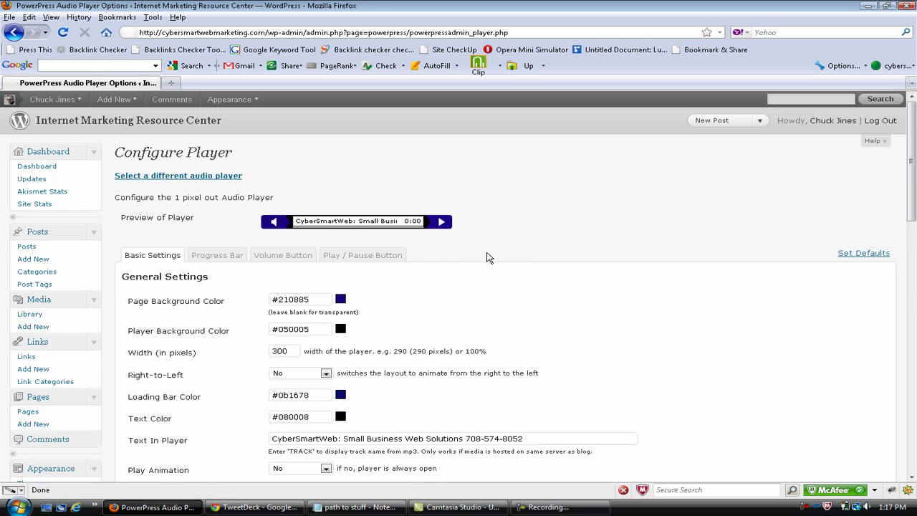
# Step: Review the audio player list, confirming 1 Pixel Out Audio Player is selected
pyautogui.click(217, 178)
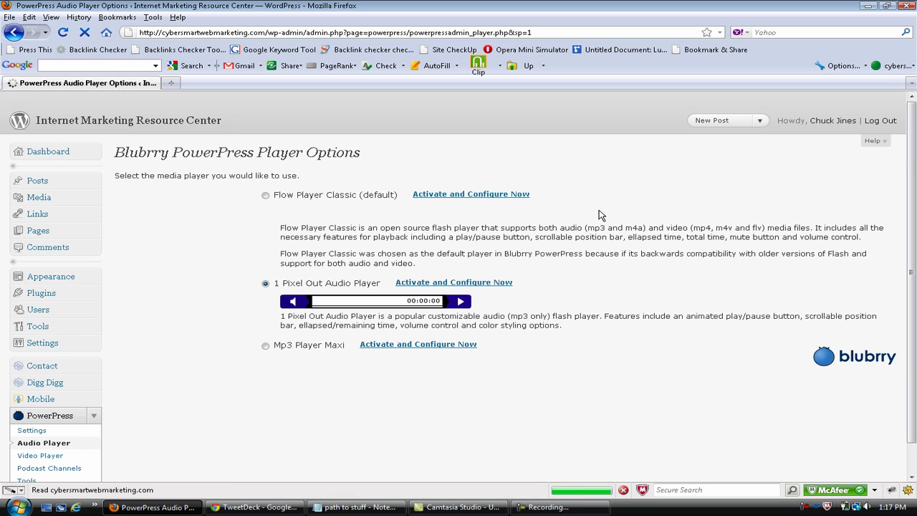
pyautogui.scroll(-2, 600, 215)
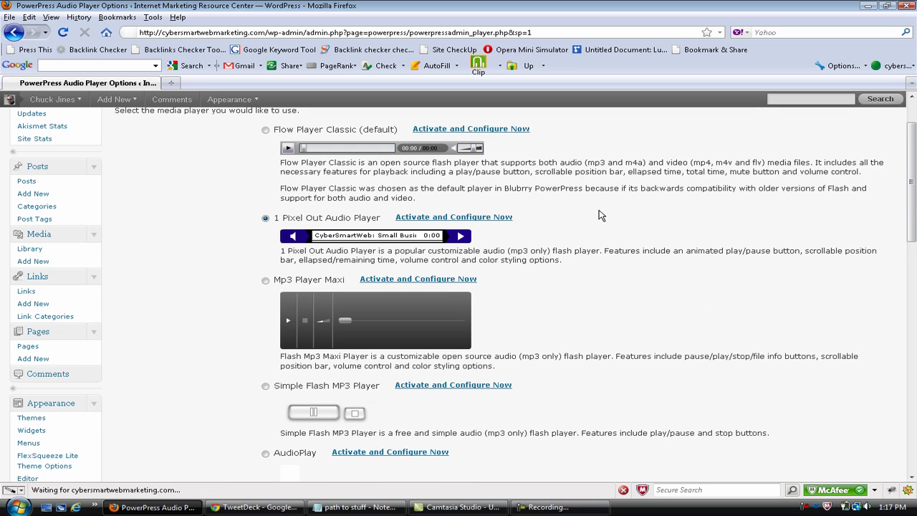
pyautogui.scroll(-2, 592, 281)
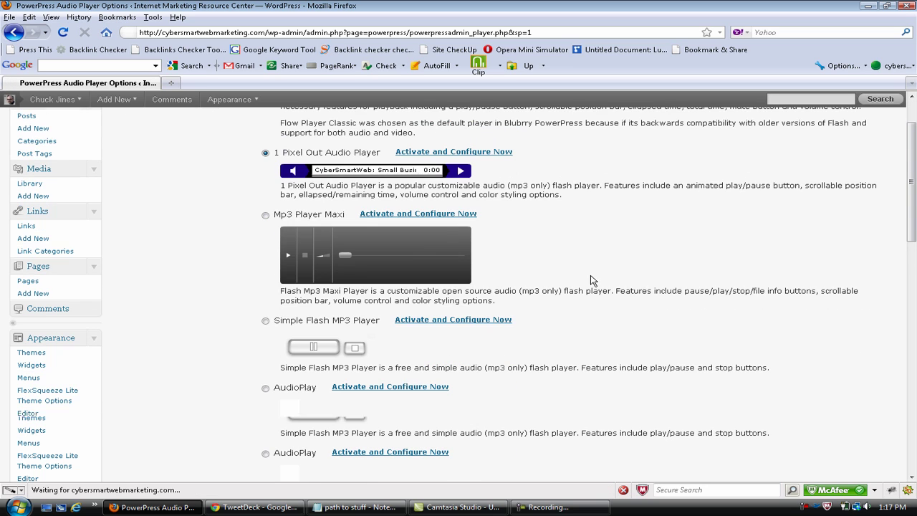
pyautogui.scroll(-5, 608, 254)
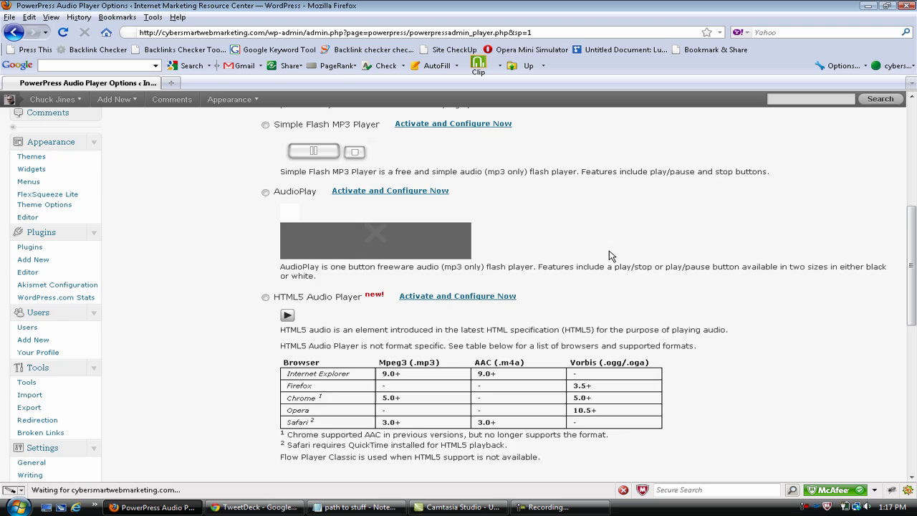
pyautogui.scroll(5, 609, 256)
pyautogui.scroll(4, 609, 256)
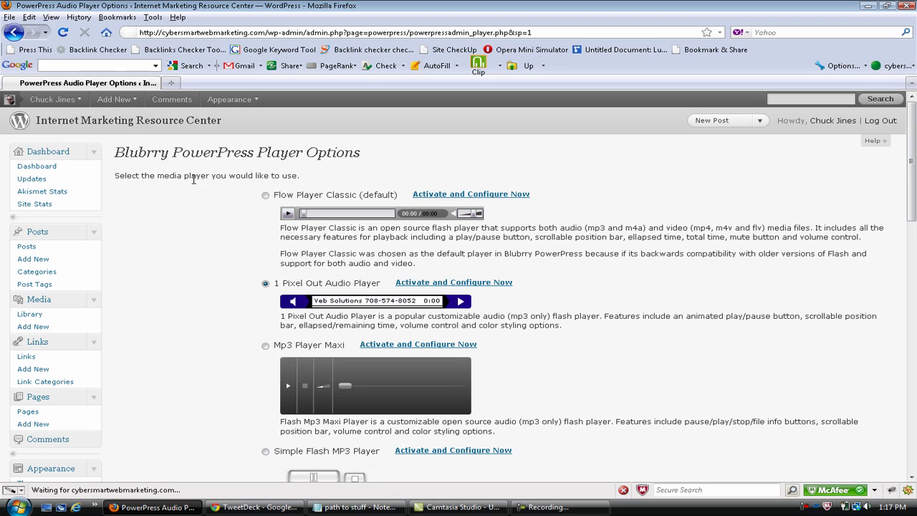
# Step: Start a new post, scroll to the Podcast Episode box, and bring forward the 'path to stuff' note
pyautogui.moveTo(111, 98)
pyautogui.click(124, 117)
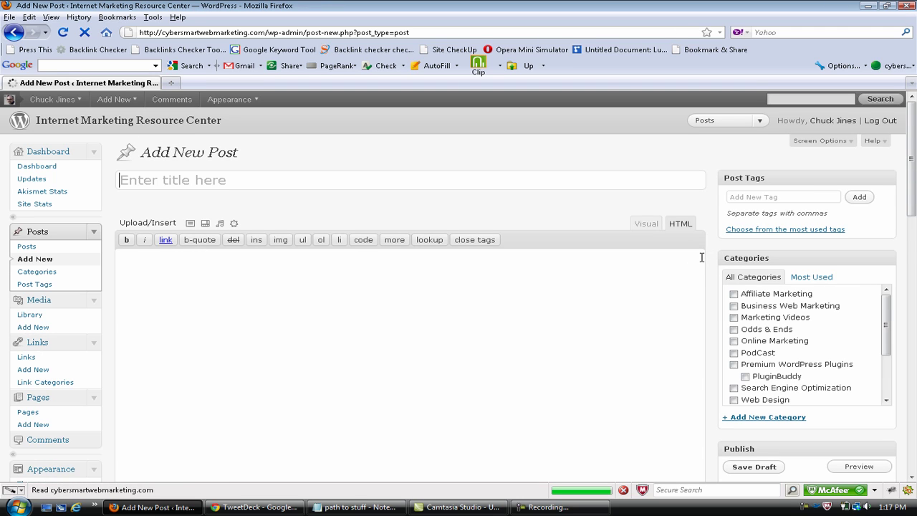
pyautogui.scroll(-15, 713, 264)
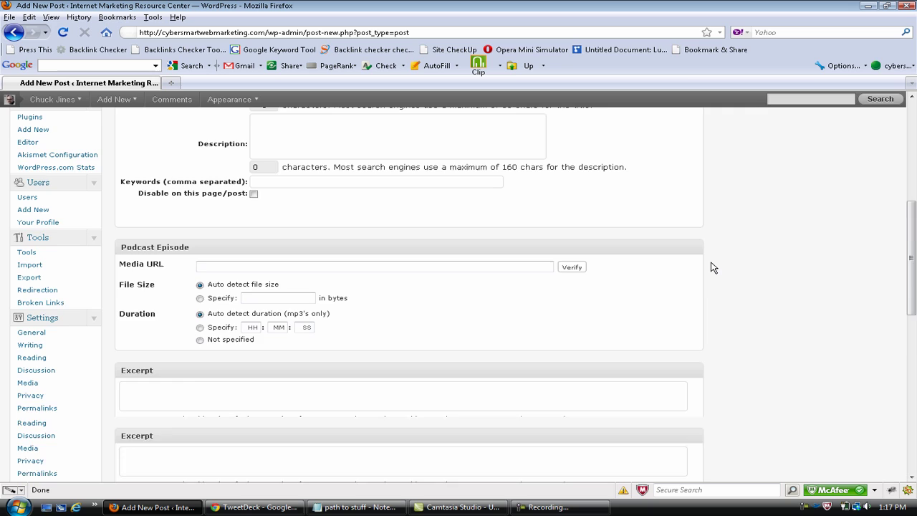
pyautogui.scroll(-2, 713, 268)
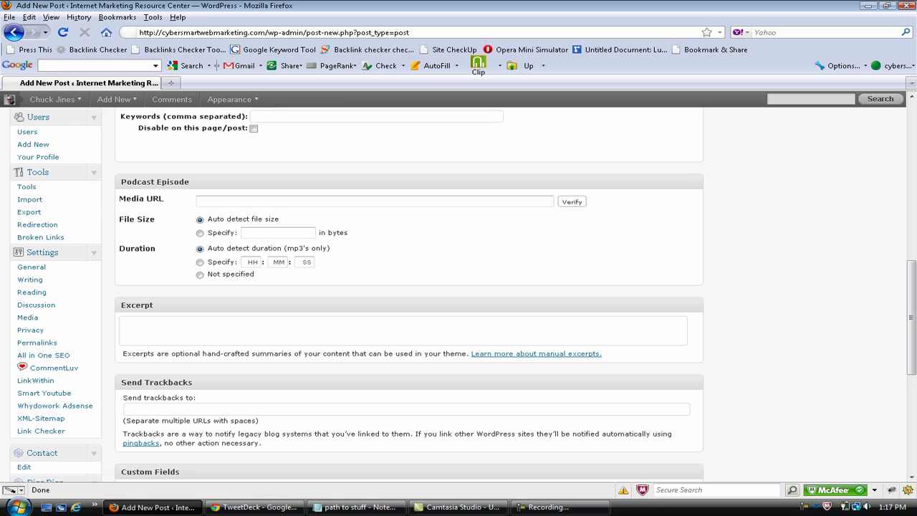
pyautogui.hotkey('alt', 'Tab')
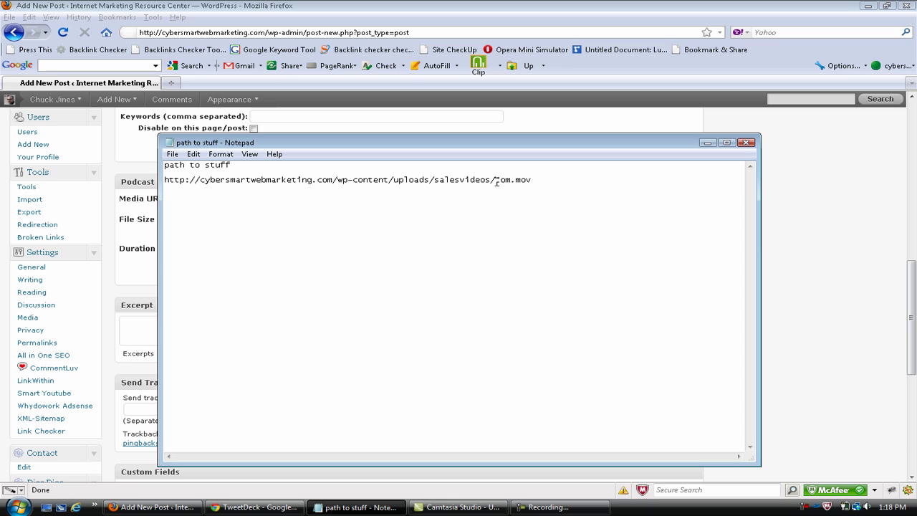
# Step: Change the file name to tom.mov, copy the full salesvideos/tom.mov URL, and move Notepad aside
pyautogui.moveTo(496, 181); pyautogui.dragTo(510, 182)
pyautogui.write('tom')
pyautogui.moveTo(534, 181); pyautogui.dragTo(163, 180)
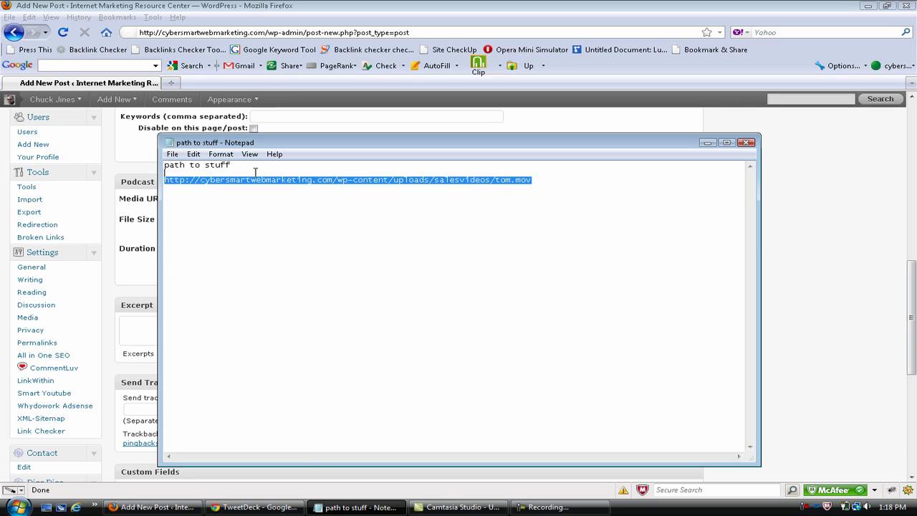
pyautogui.rightClick(257, 179)
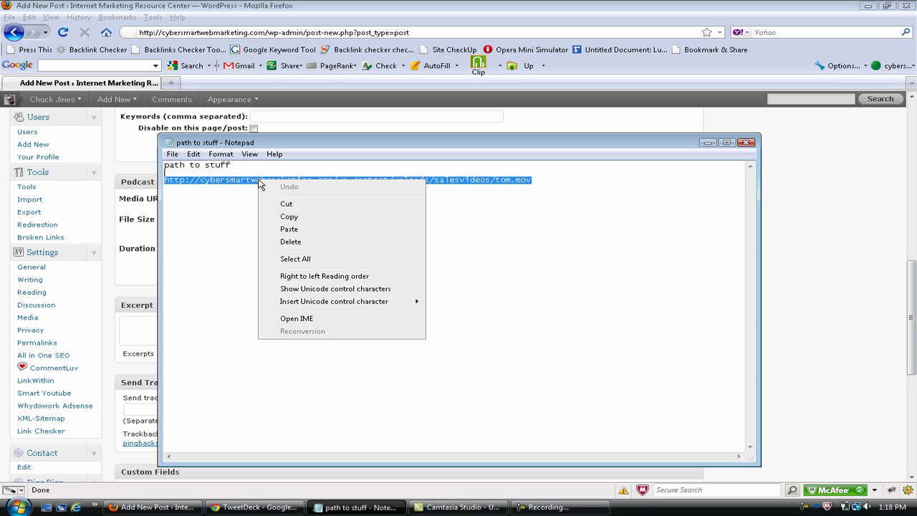
pyautogui.click(320, 219)
pyautogui.moveTo(447, 143); pyautogui.dragTo(0, 150)
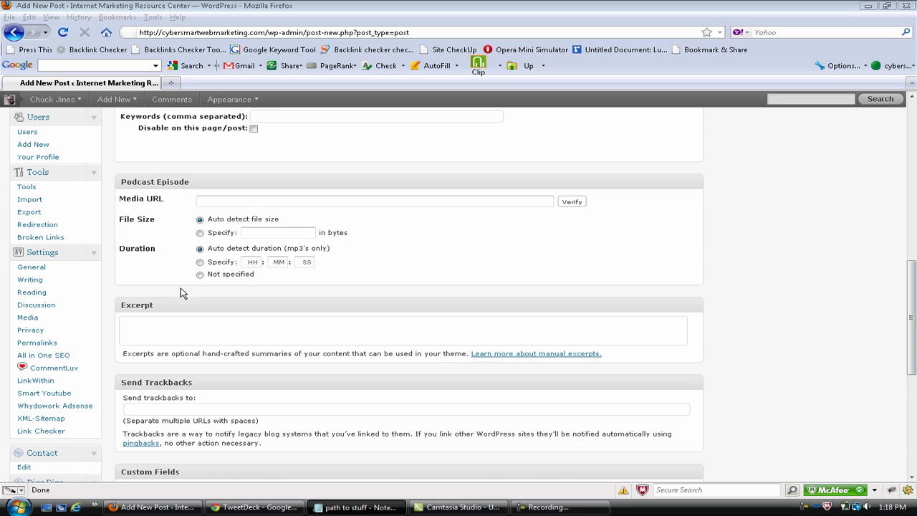
# Step: Paste the tom.mov URL into the post's Media URL field and verify it
pyautogui.click(294, 202)
pyautogui.rightClick(294, 202)
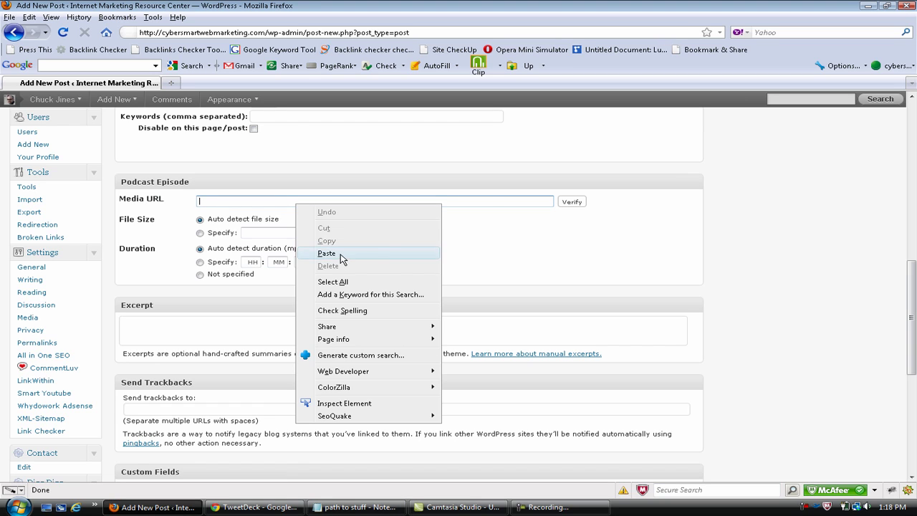
pyautogui.click(342, 256)
pyautogui.click(571, 201)
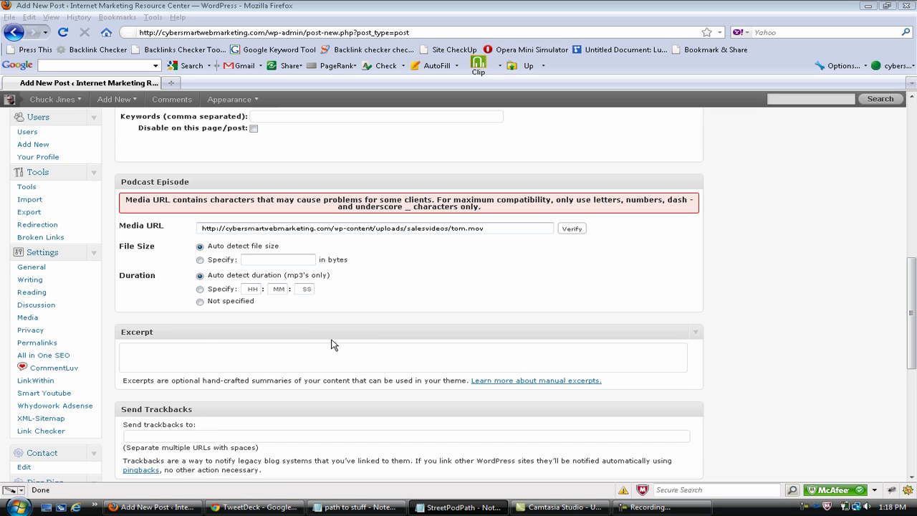
pyautogui.click(390, 312)
# Step: Paste the [powerpress] shortcode into the HTML post body and confirm Media URL still holds tom.mov
pyautogui.scroll(15, 391, 316)
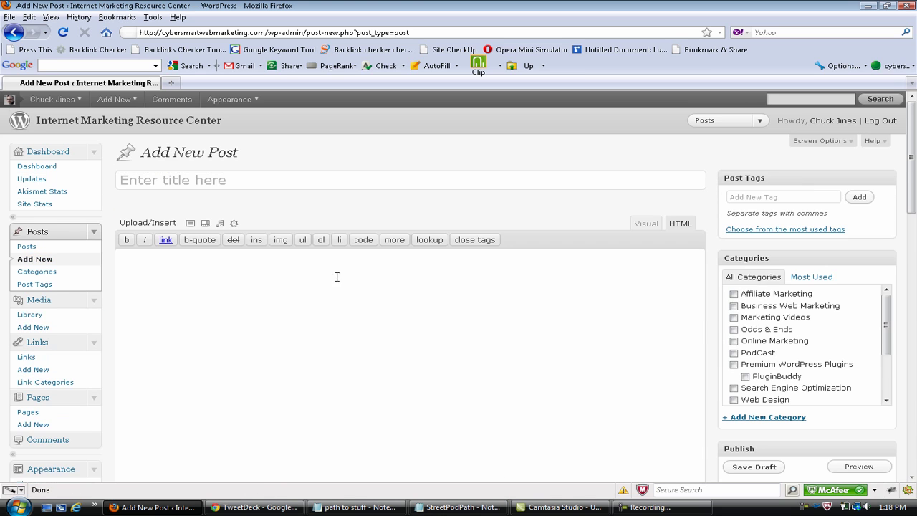
pyautogui.rightClick(290, 298)
pyautogui.click(323, 348)
pyautogui.scroll(-2, 320, 304)
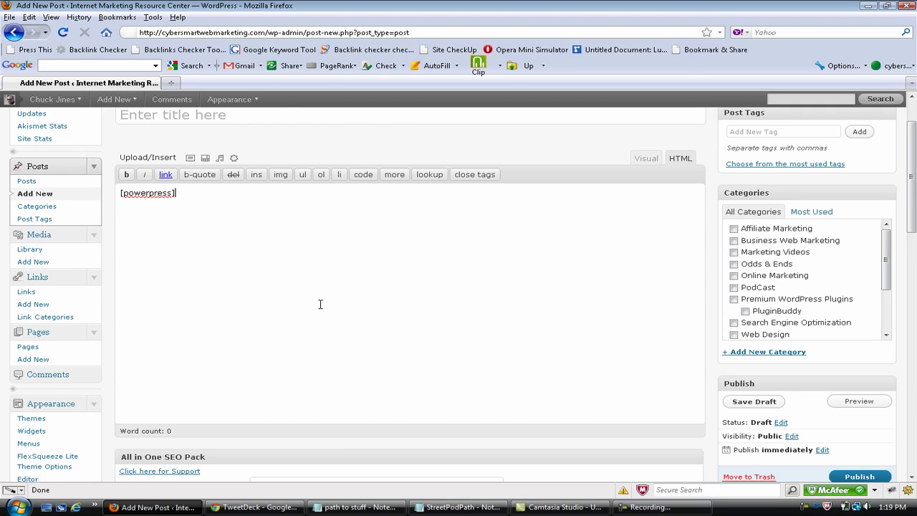
pyautogui.scroll(-4, 320, 304)
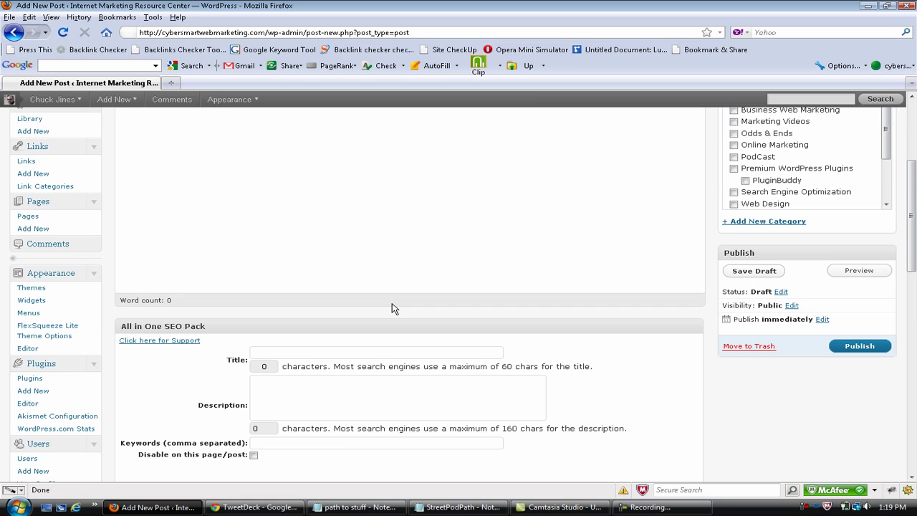
pyautogui.scroll(-6, 392, 309)
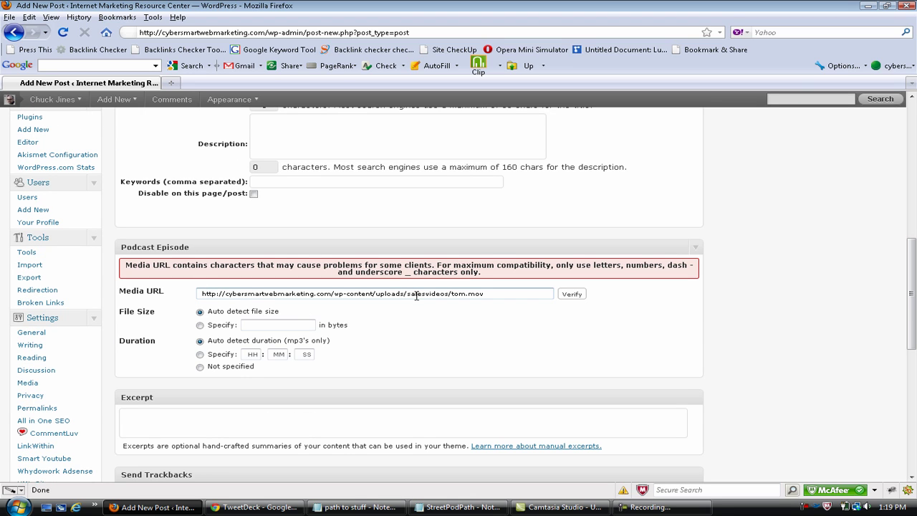
pyautogui.scroll(6, 506, 323)
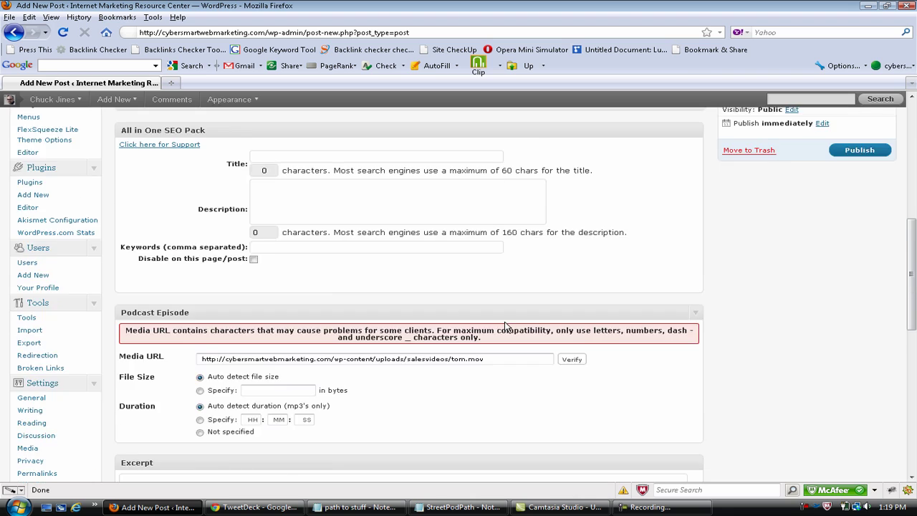
pyautogui.scroll(5, 504, 321)
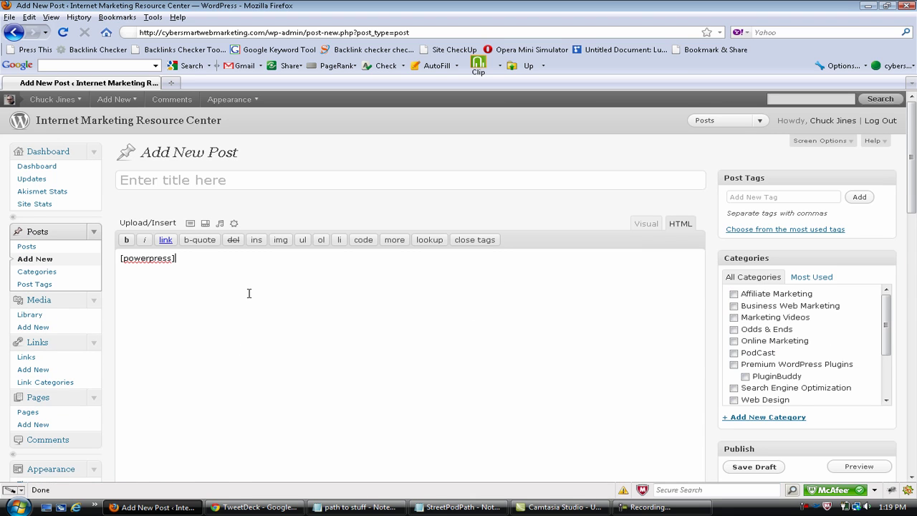